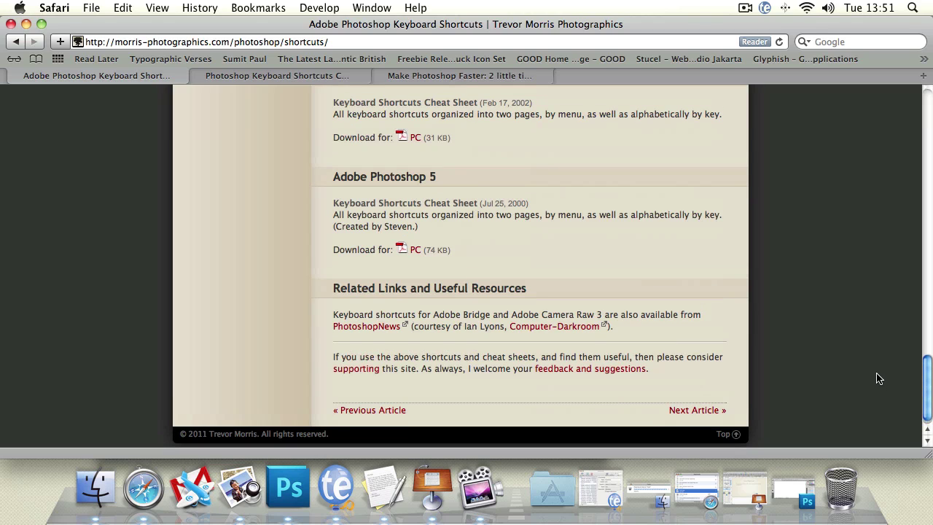
Open the Mac keyboard shortcuts cheat sheet PDF for Adobe Photoshop CS4.
scroll(877, 374, "up", 5)
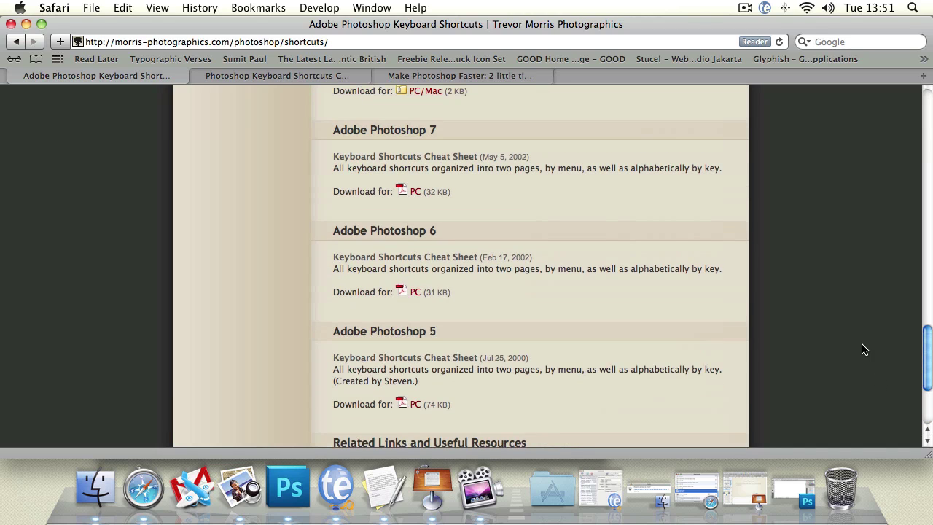
scroll(861, 346, "up", 3)
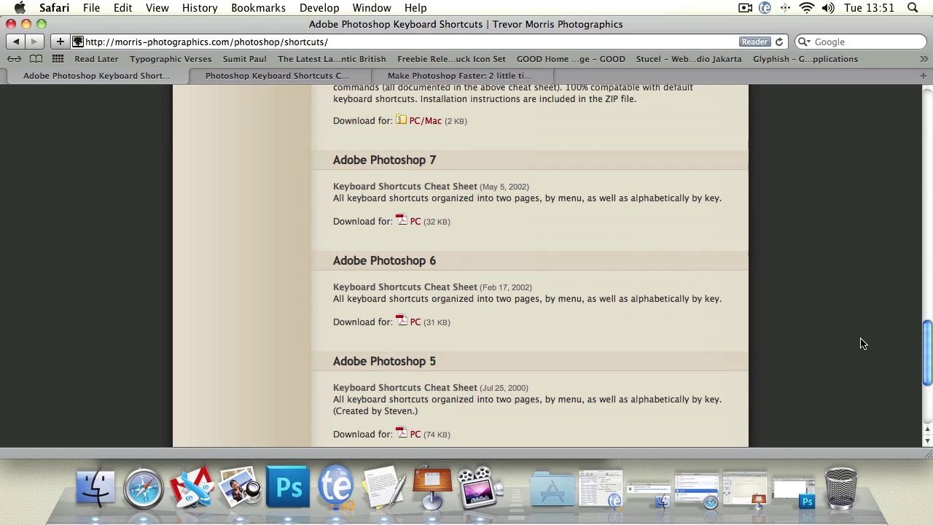
scroll(857, 320, "up", 2)
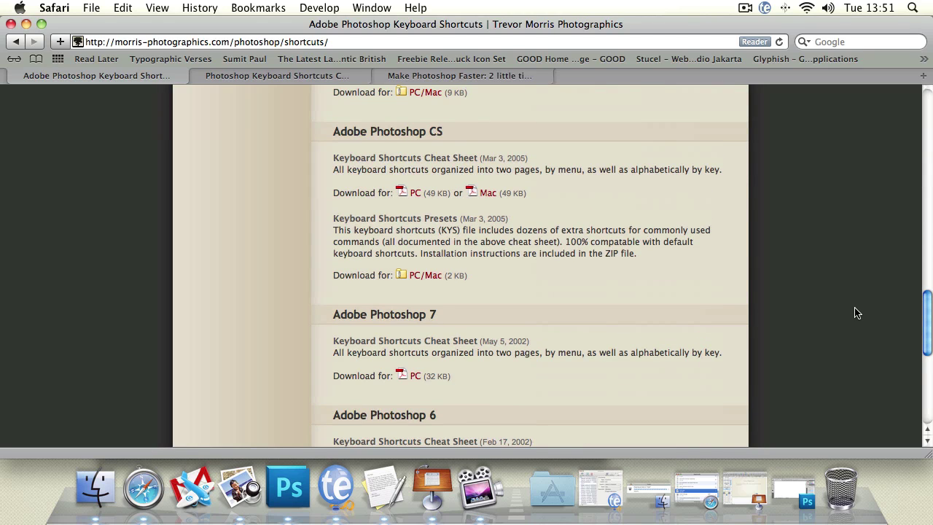
scroll(855, 299, "up", 10)
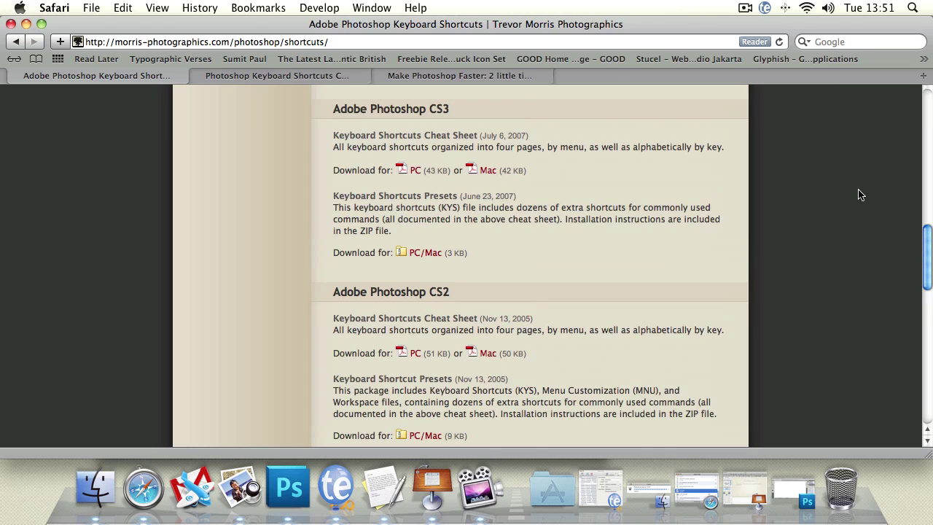
scroll(915, 127, "up", 15)
scroll(916, 129, "down", 5)
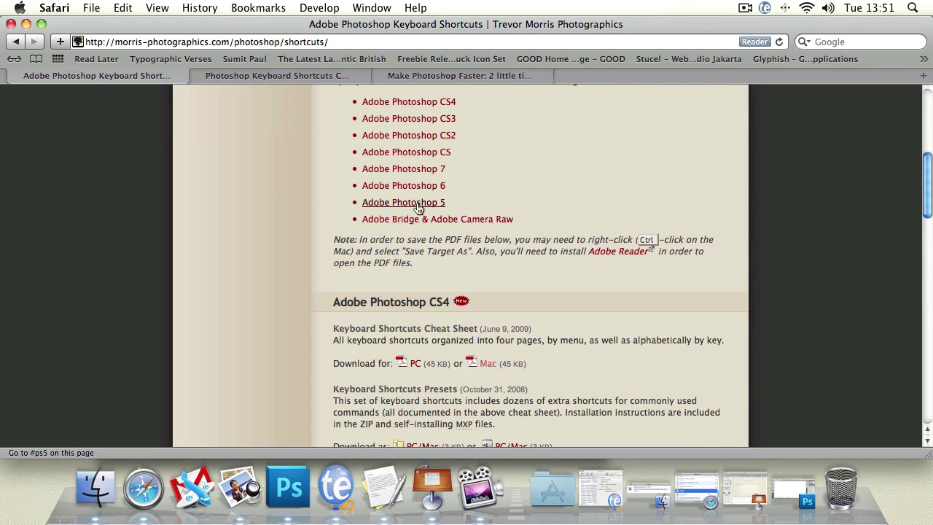
scroll(929, 193, "down", 1)
scroll(930, 194, "down", 3)
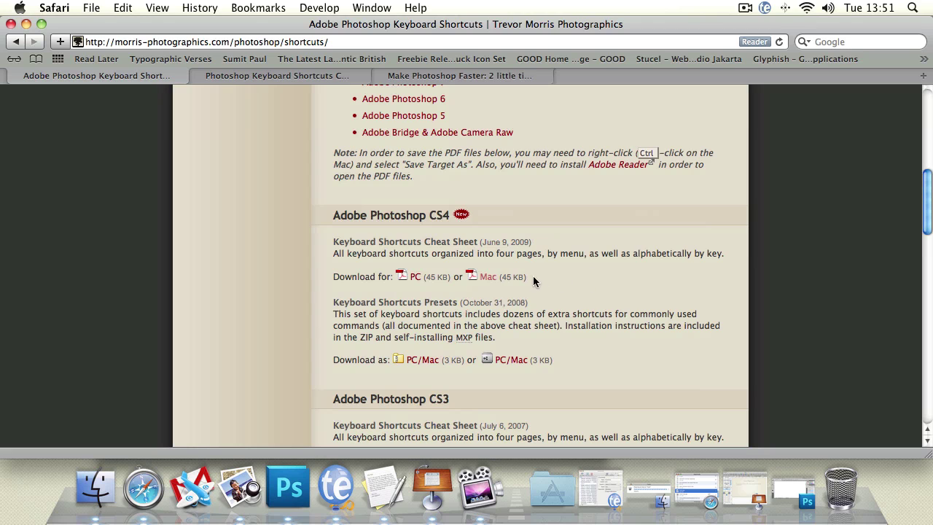
left_click(484, 279)
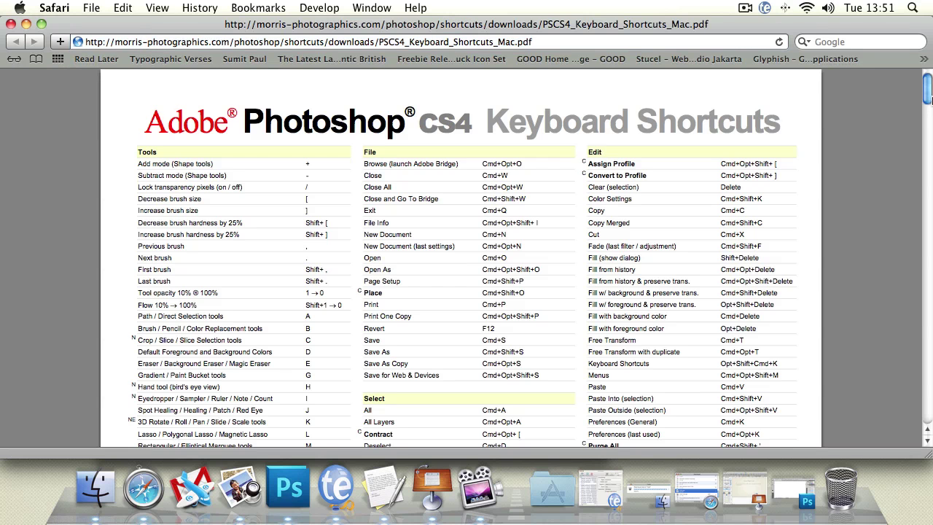
Look through the shortcut tables on the pages of the Photoshop CS4 cheat sheet, and close the PDF window.
scroll(927, 94, "down", 2)
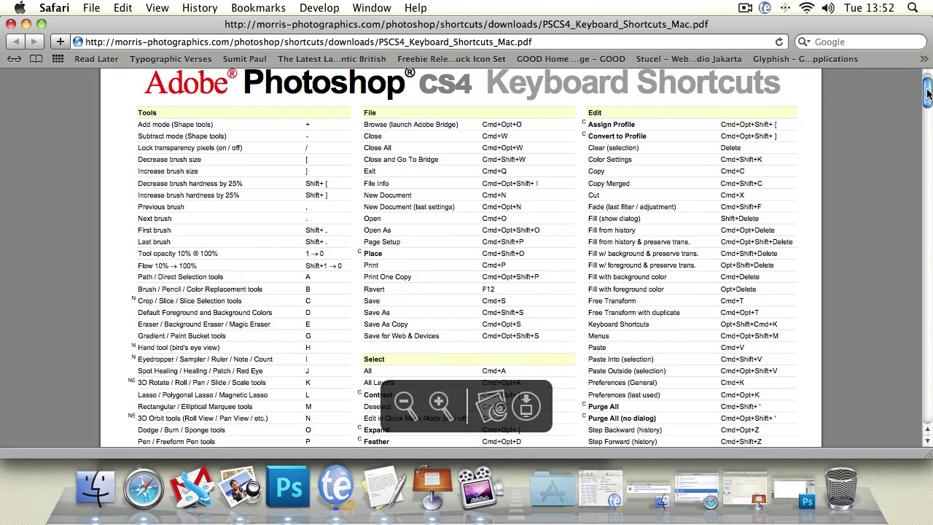
left_click_drag(928, 90, 904, 249)
scroll(894, 300, "down", 20)
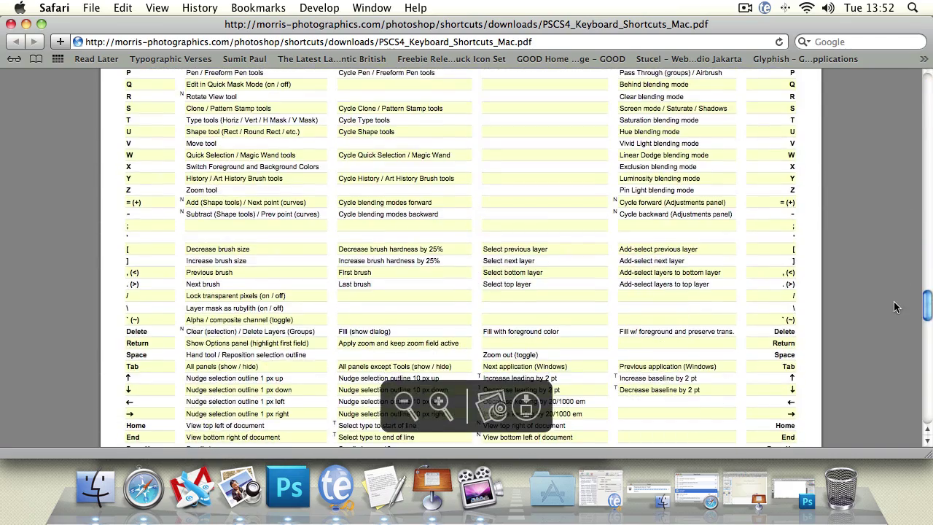
scroll(861, 419, "up", 15)
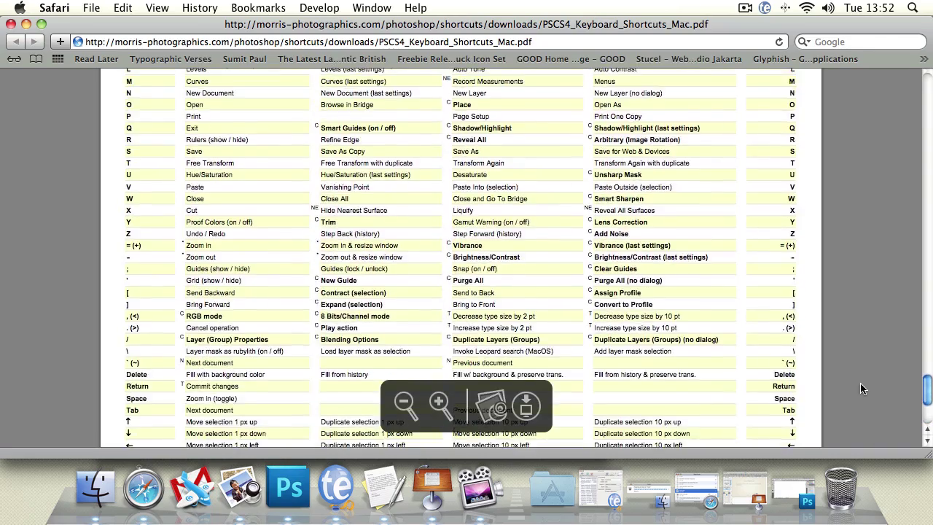
scroll(834, 284, "up", 10)
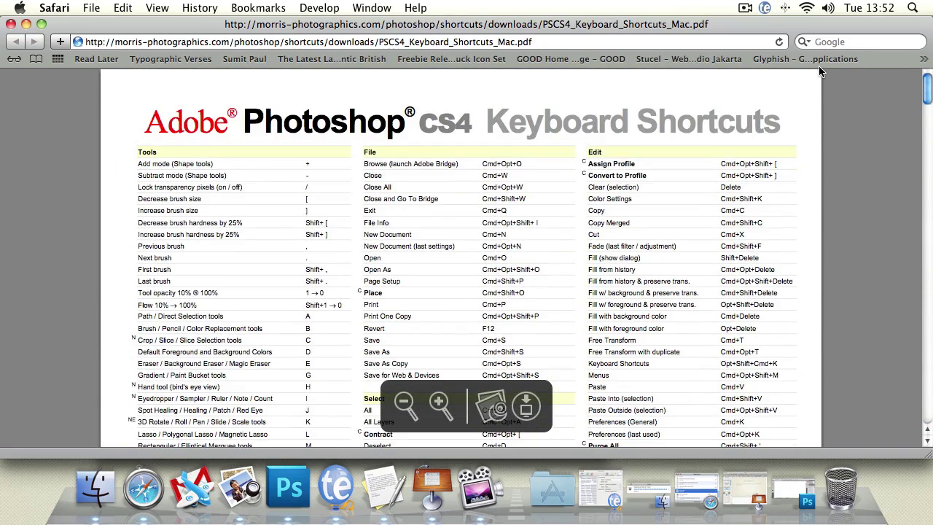
scroll(792, 226, "down", 12)
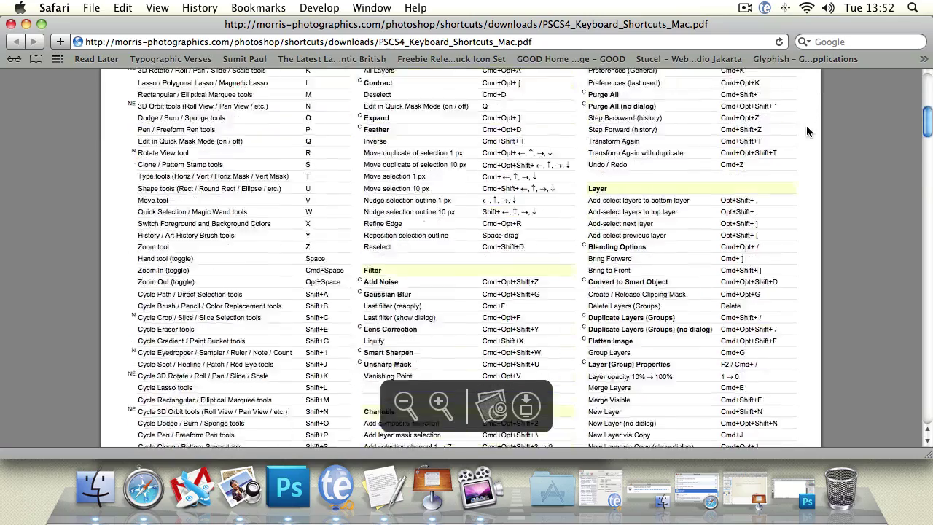
scroll(792, 226, "down", 20)
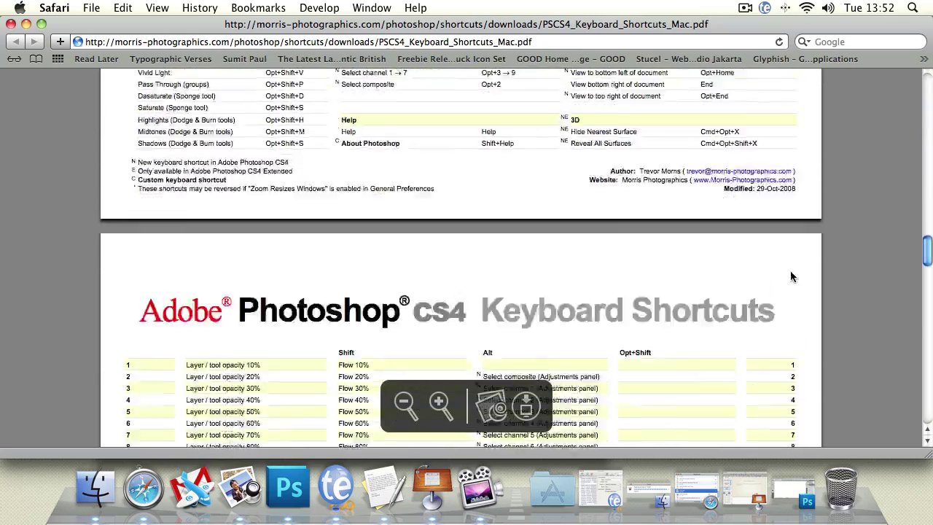
scroll(816, 382, "up", 20)
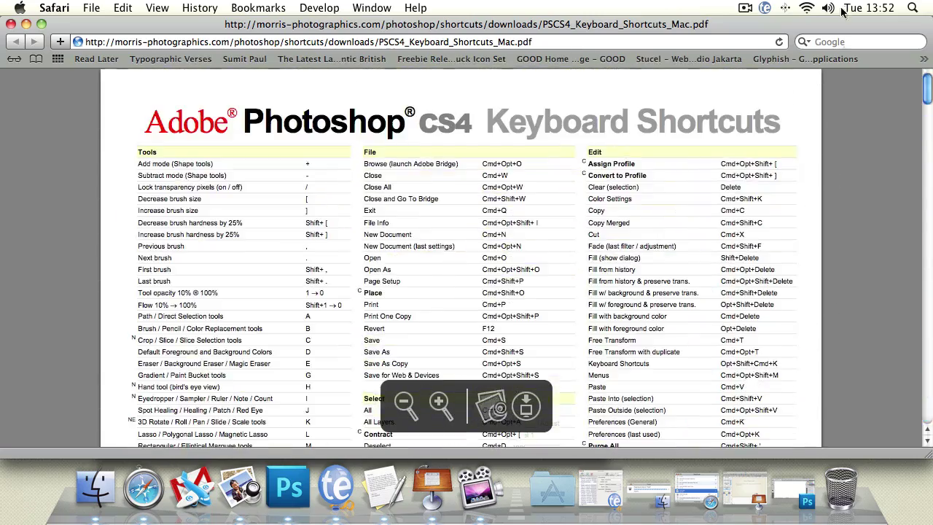
left_click(11, 25)
Open the Photoshop Keyboard Shortcuts image from the Smashing Magazine cheat sheet article.
left_click(264, 77)
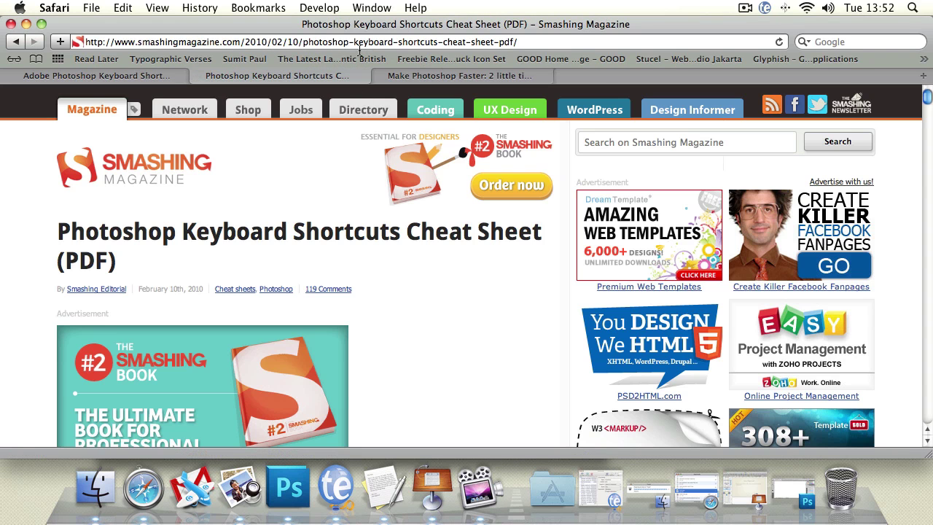
left_click_drag(926, 97, 911, 130)
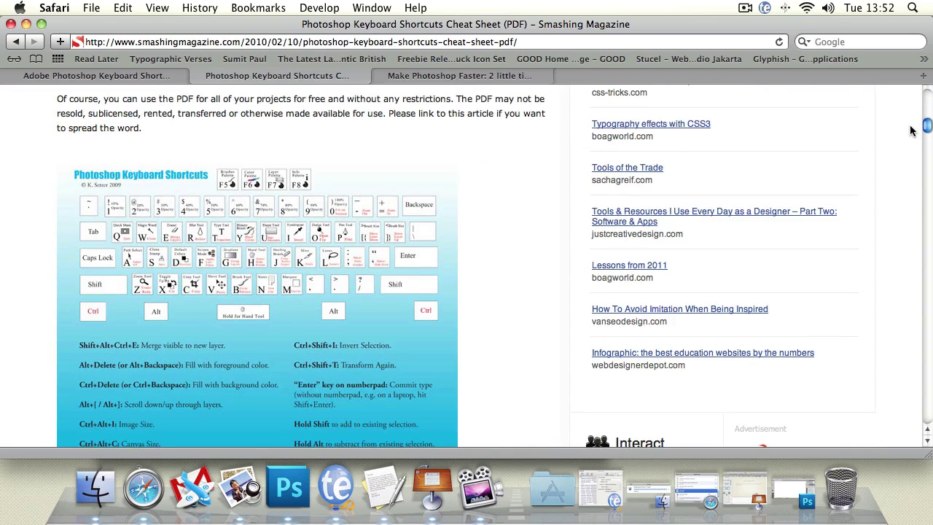
left_click(213, 240)
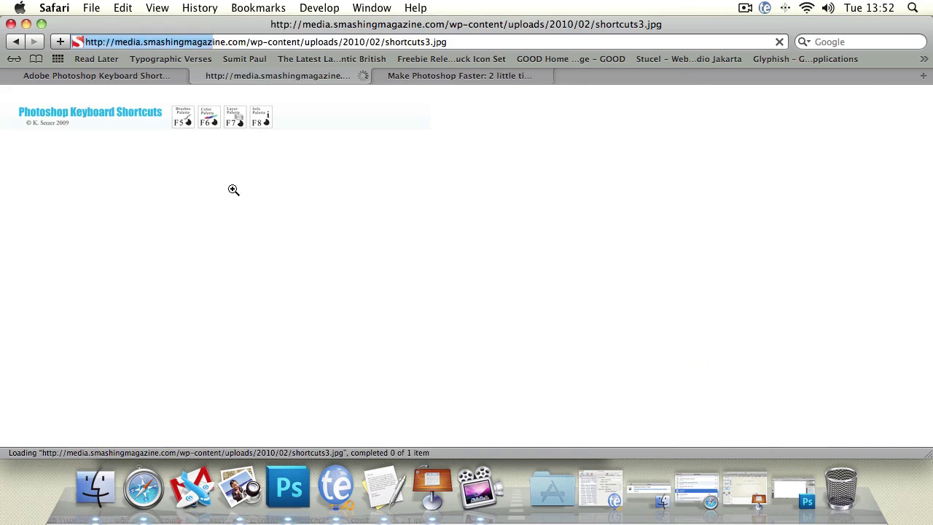
Enlarge the shortcuts image to full size and examine the tool shortcuts on the Q and A key rows.
left_click(225, 177)
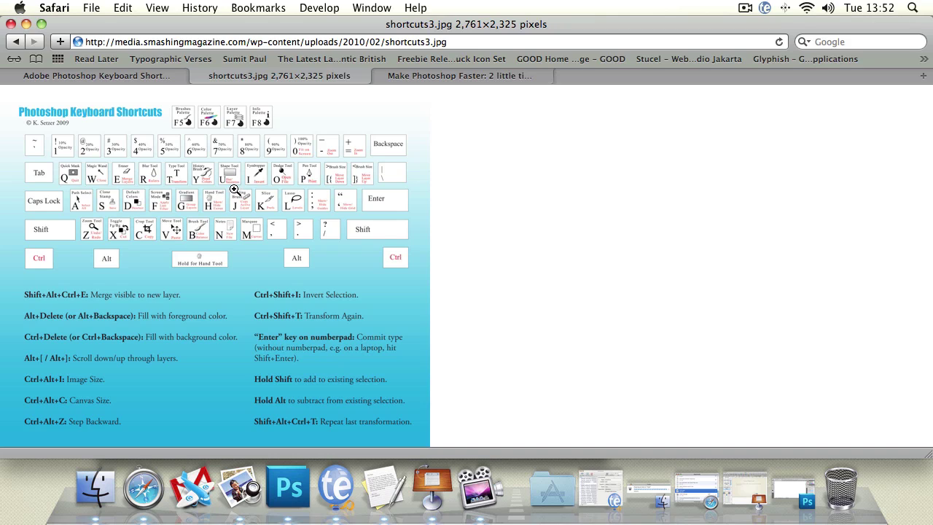
left_click(277, 192)
mouse_move(494, 439)
left_mouse_down()
mouse_move(415, 461)
mouse_move(172, 446)
left_mouse_up()
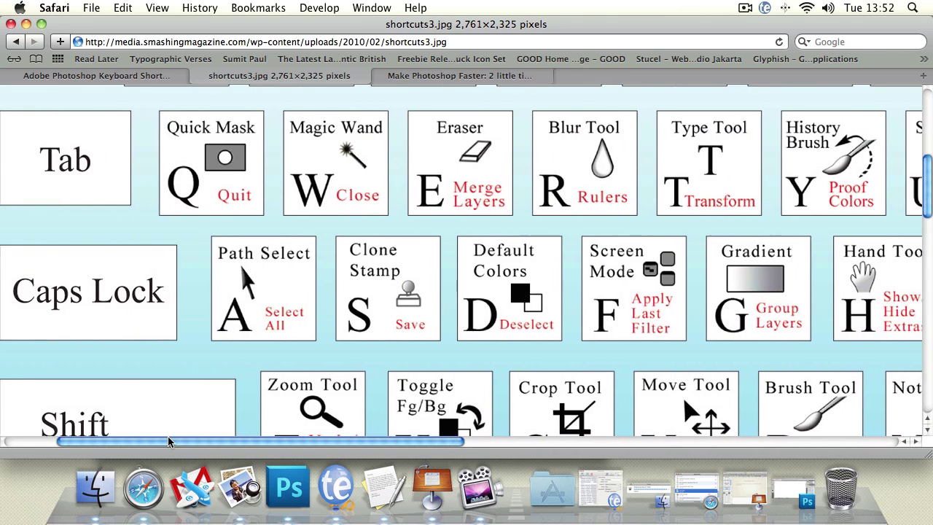
left_click_drag(926, 161, 898, 154)
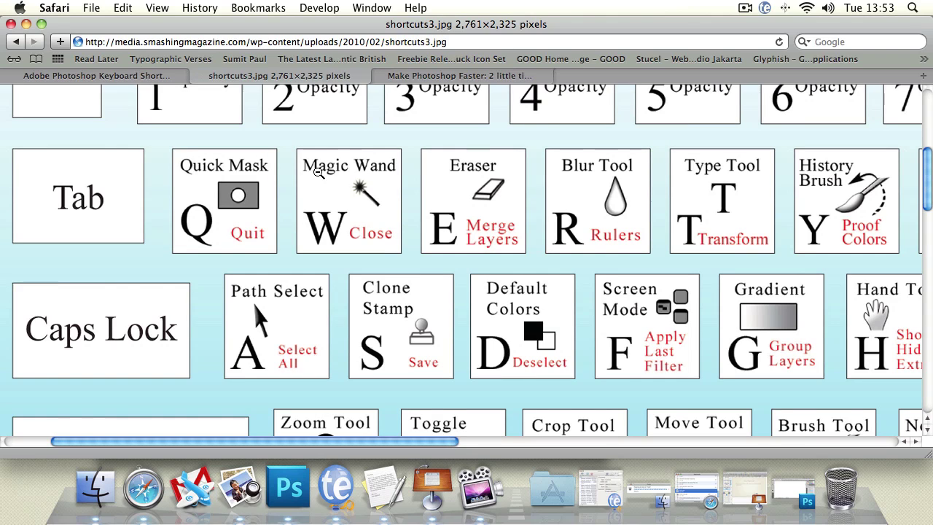
Read the two recommended preference settings on the Make Photoshop Faster page.
left_click(405, 78)
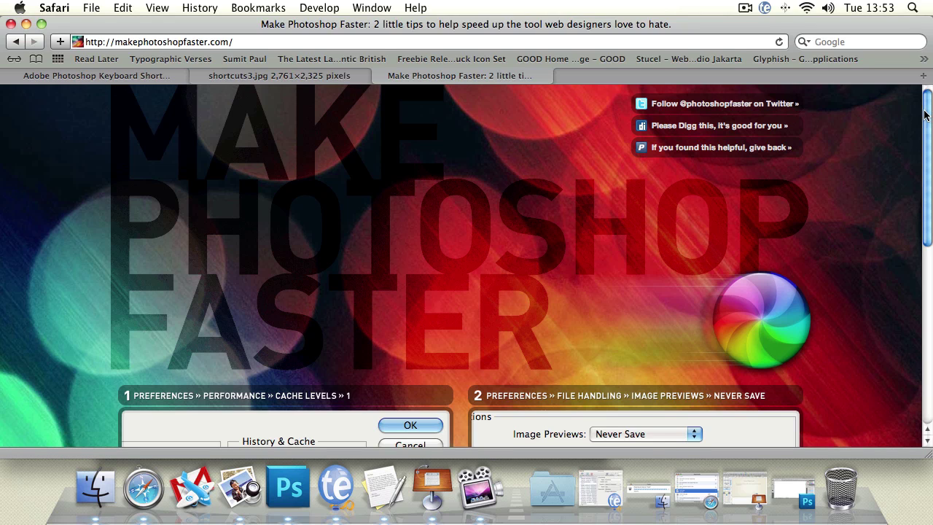
left_click_drag(924, 115, 907, 202)
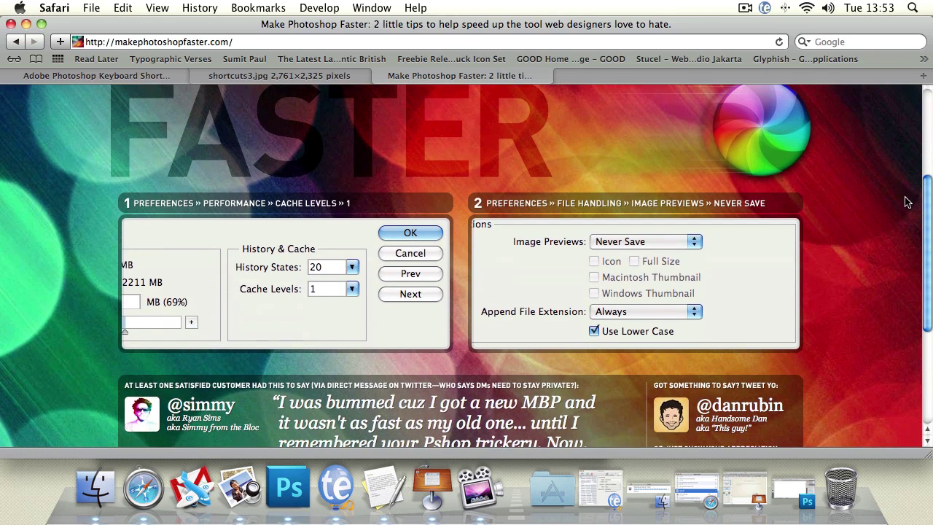
Switch to Photoshop and open the Performance preferences.
key("super+Tab")
left_click(86, 8)
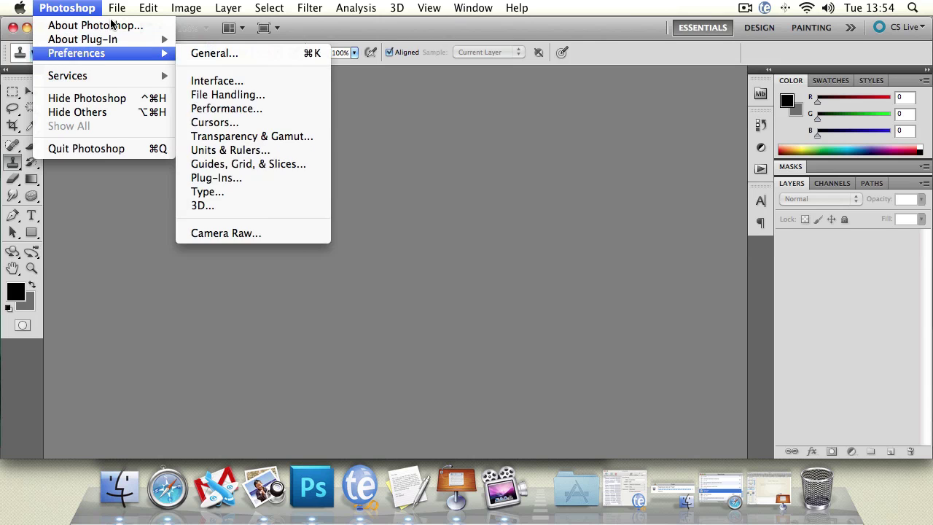
mouse_move(109, 6)
mouse_move(125, 54)
left_click(228, 109)
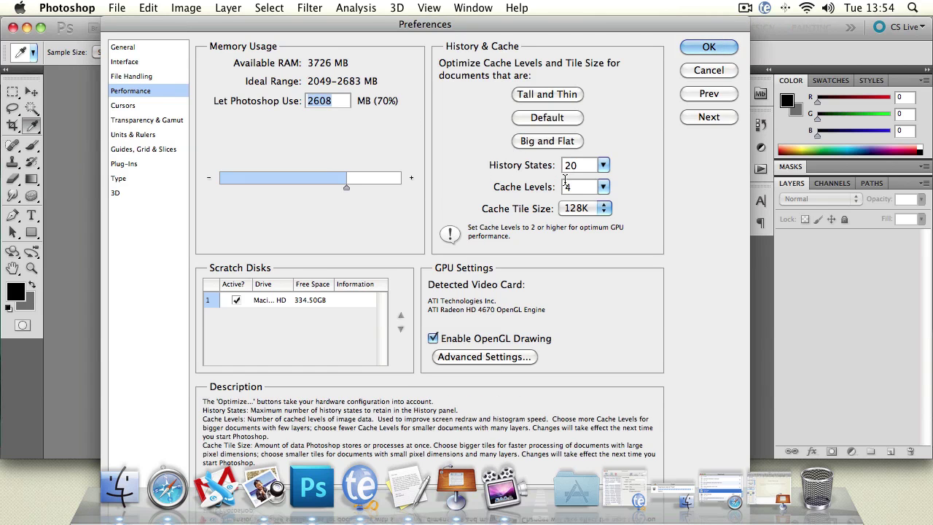
Recheck the recommended cache and image preview settings on the Make Photoshop Faster page in Safari, and return to Photoshop.
left_click(162, 492)
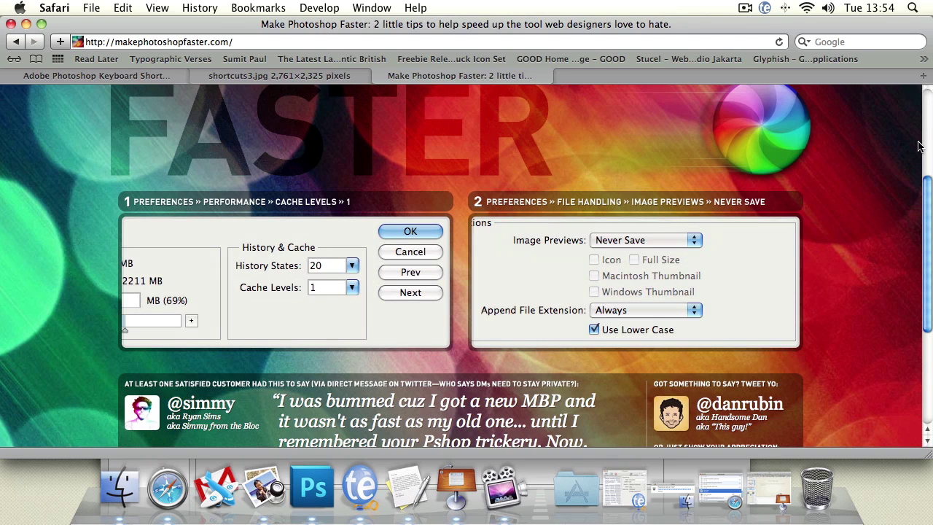
left_click_drag(930, 210, 930, 231)
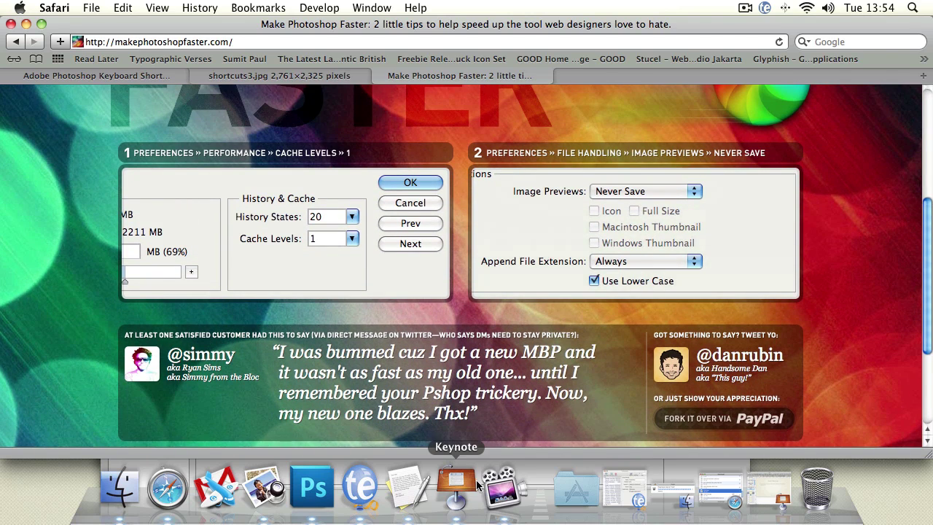
left_click(313, 487)
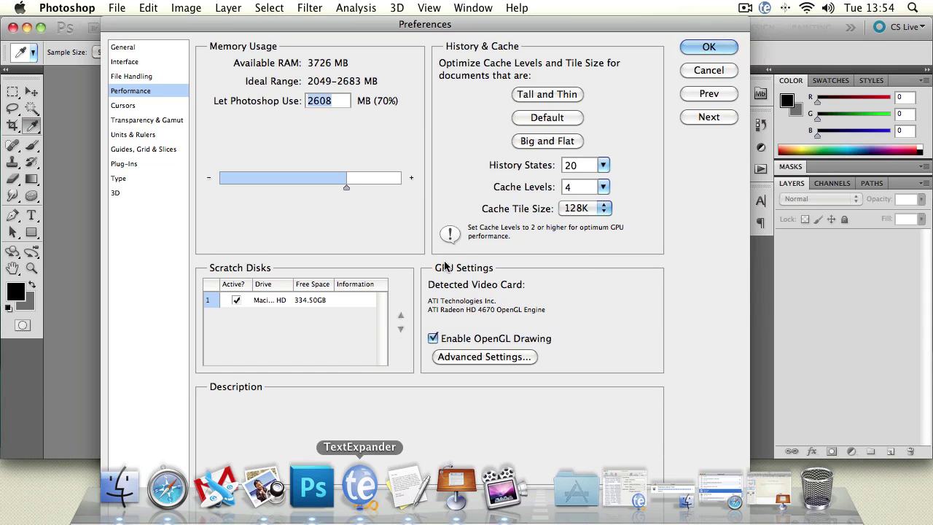
Set History States to 10 and Cache Levels to 1 in the Performance preferences, and apply the changes.
left_click(605, 166)
left_click_drag(607, 182, 576, 207)
left_click(604, 187)
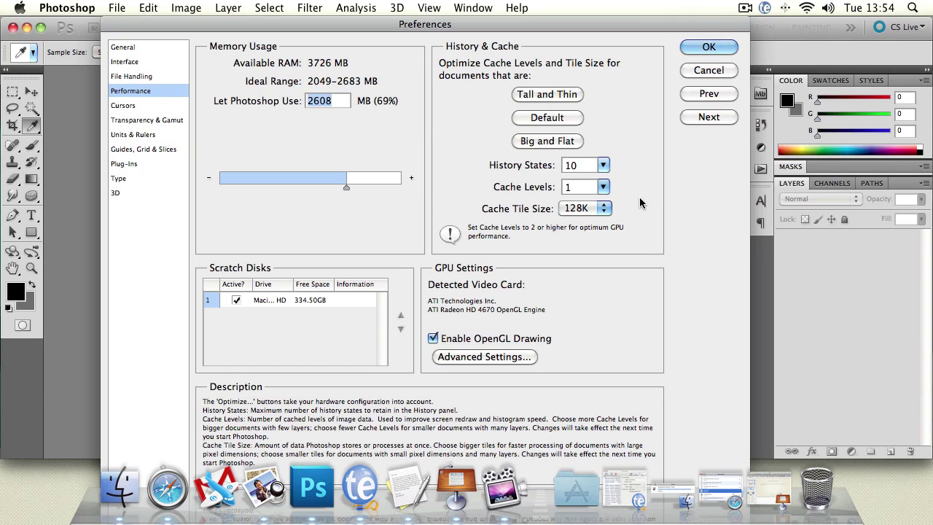
left_click(705, 47)
key("s")
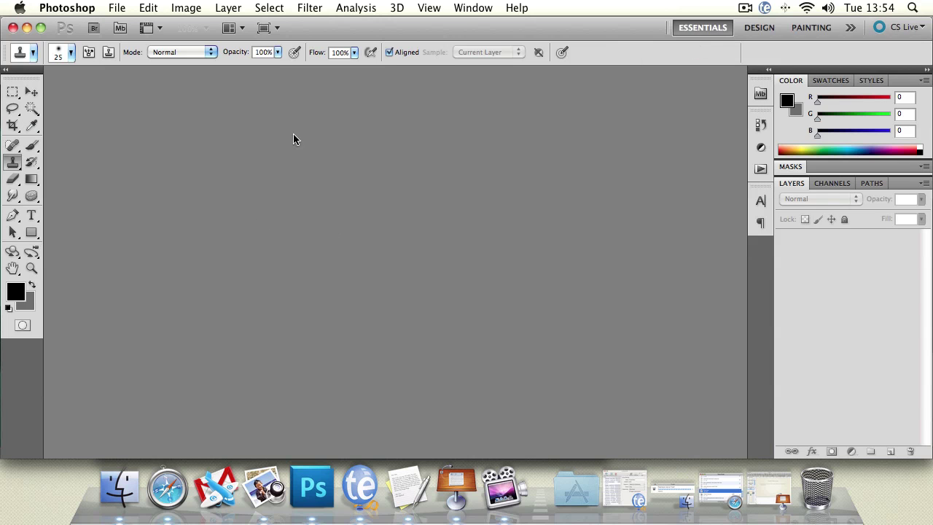
Reopen the Performance preferences, reduce the memory Photoshop may use to 1856 MB, and apply the change.
left_click(98, 3)
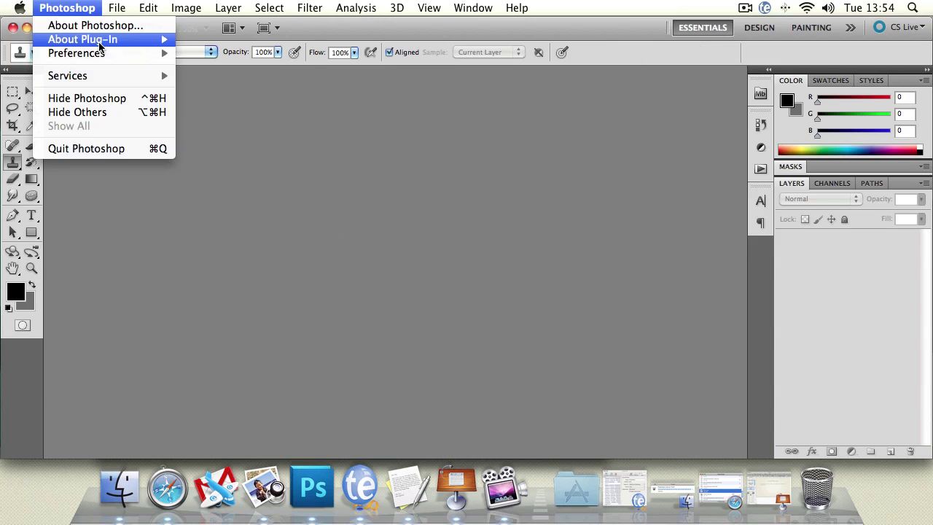
mouse_move(173, 54)
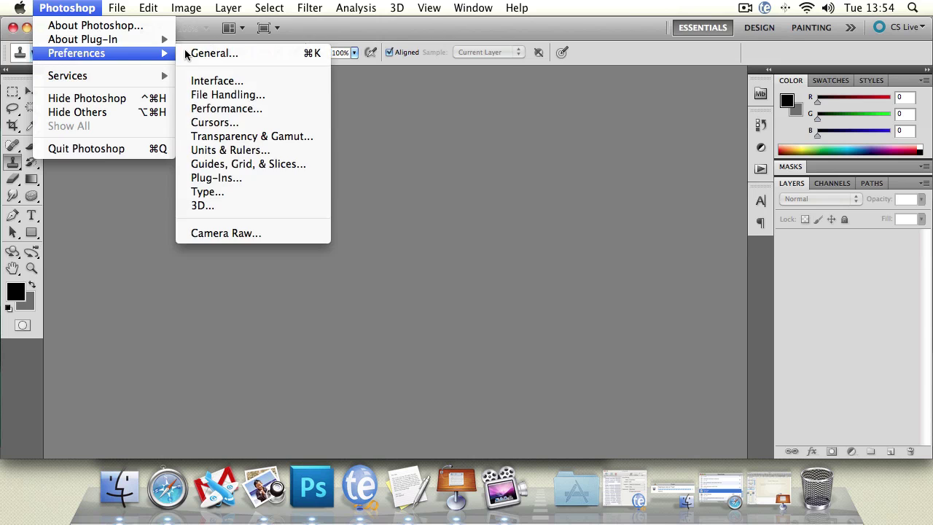
left_click(241, 110)
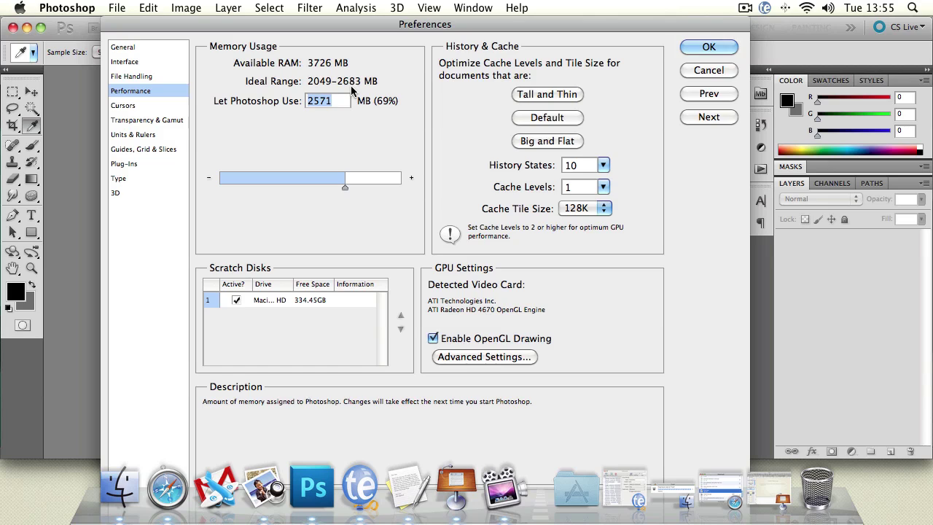
left_click(333, 101)
left_click_drag(343, 184, 310, 183)
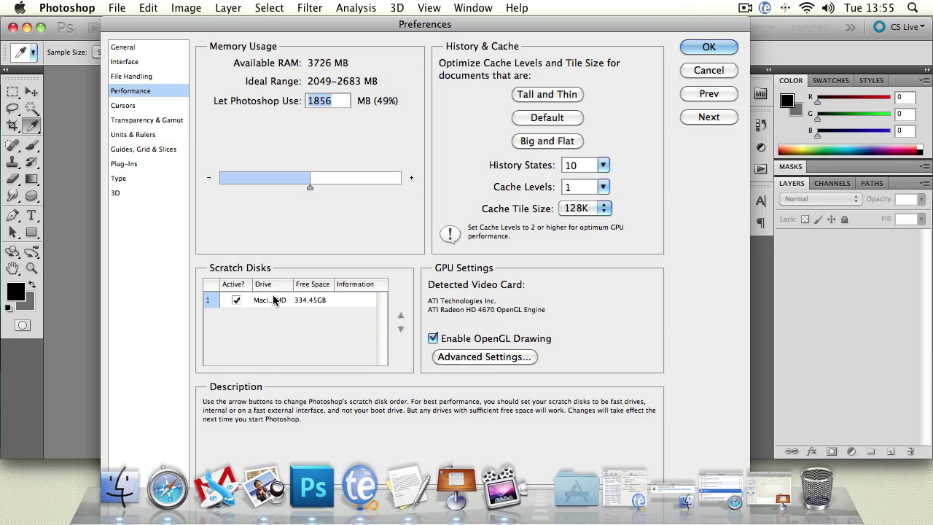
mouse_move(463, 250)
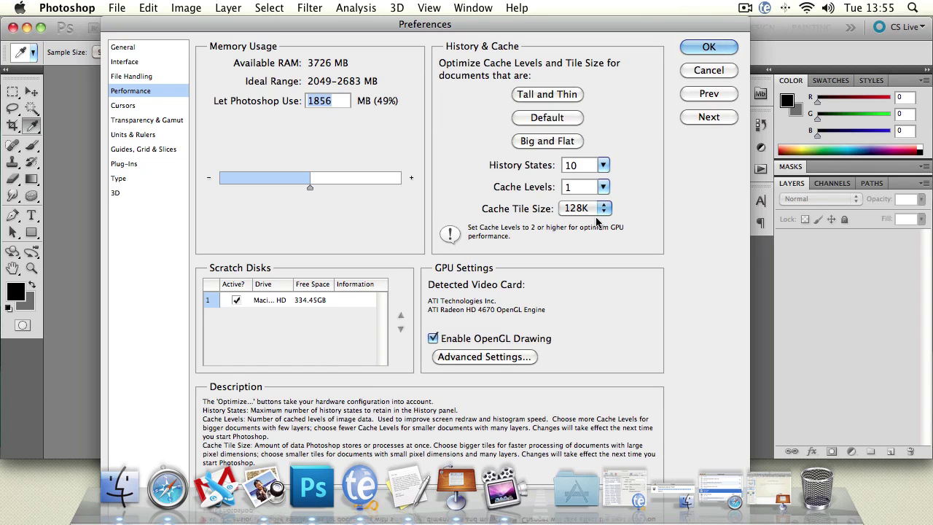
left_click(706, 47)
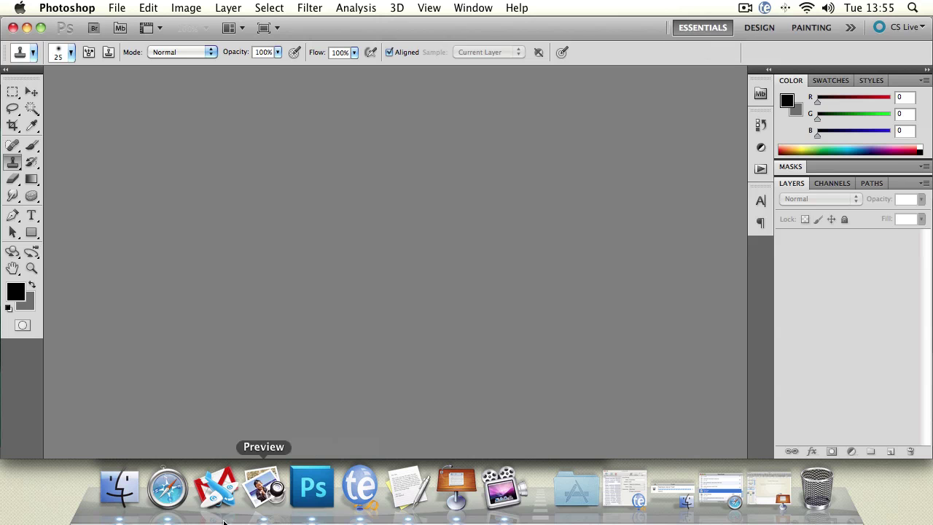
Recheck the image preview recommendation on the Make Photoshop Faster page in Safari, then return to Photoshop and open the File Handling preferences.
left_click(162, 504)
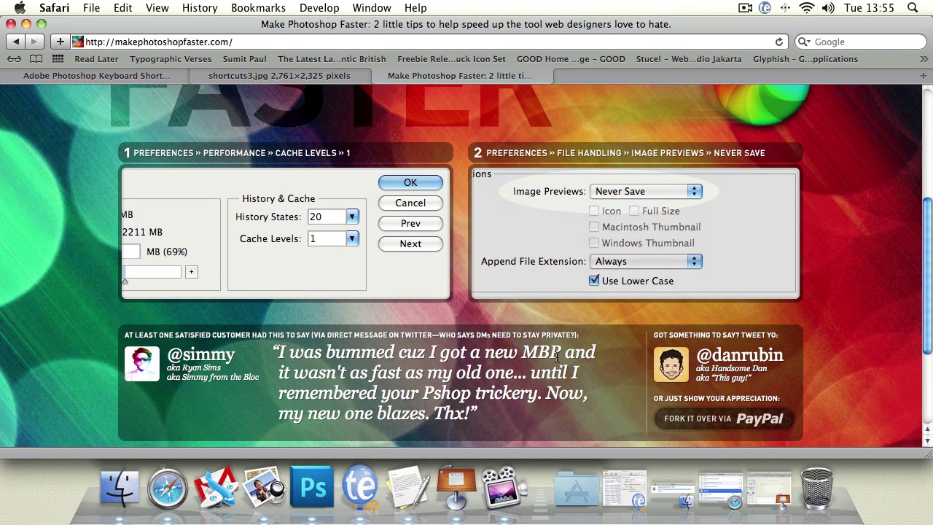
left_click(314, 486)
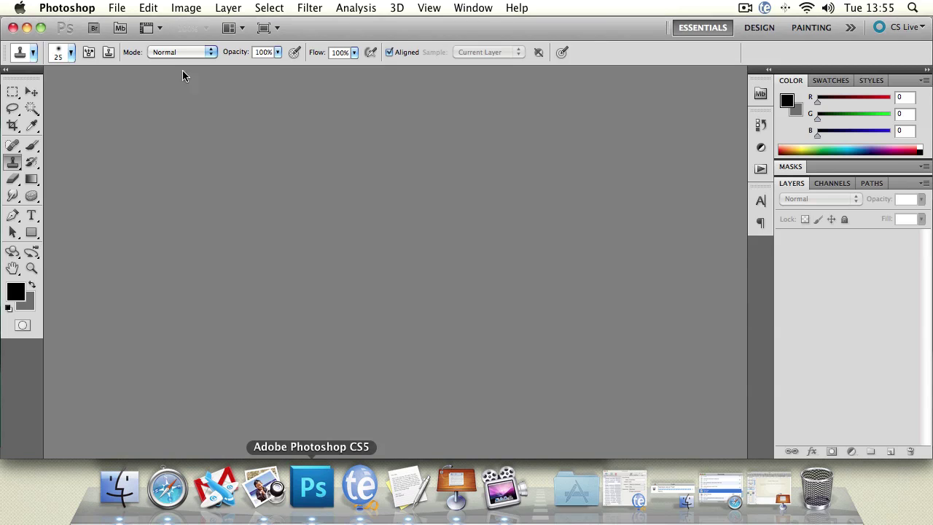
left_click(98, 8)
mouse_move(161, 53)
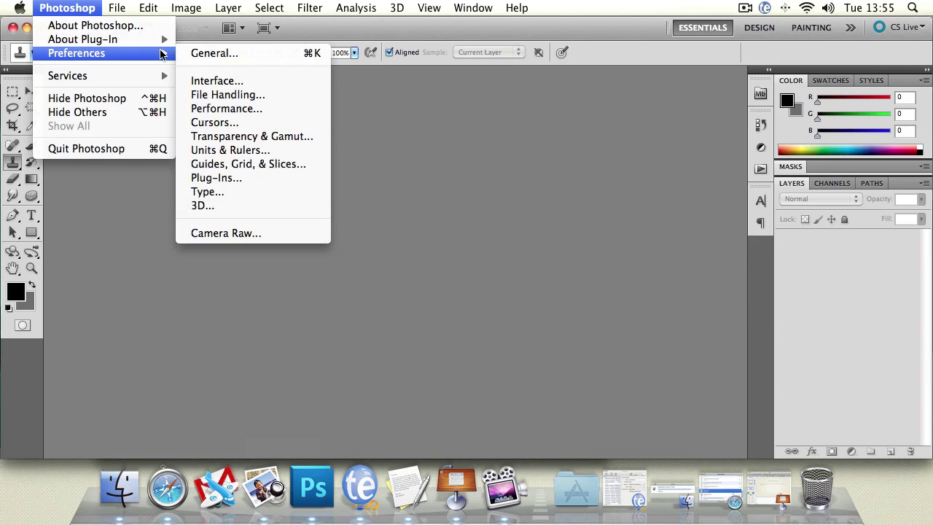
left_click(222, 95)
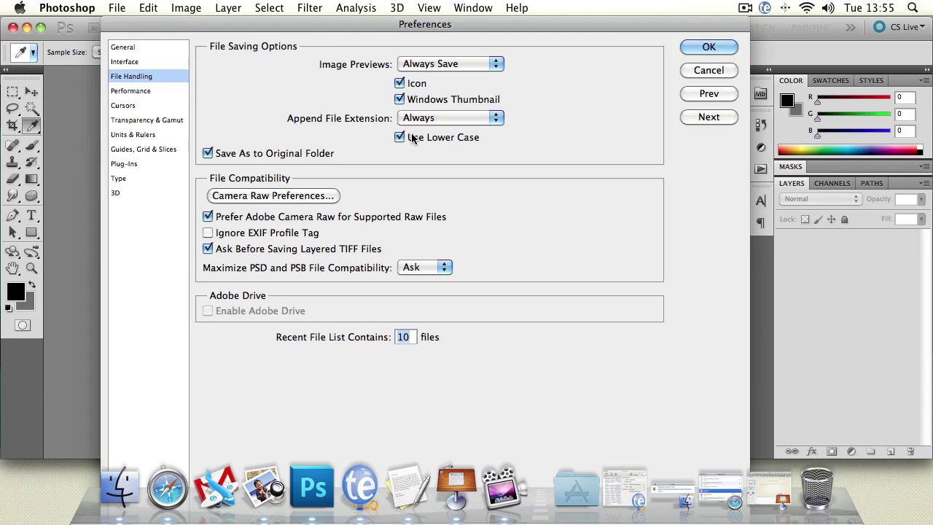
Set Image Previews to Never Save, leave Append File Extension at Always, and apply the File Handling preferences.
left_click(428, 66)
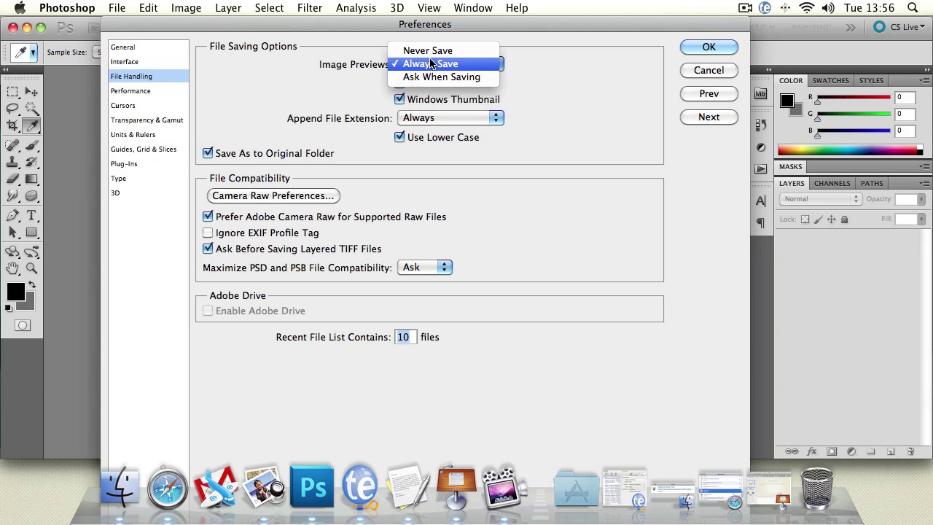
left_click(430, 51)
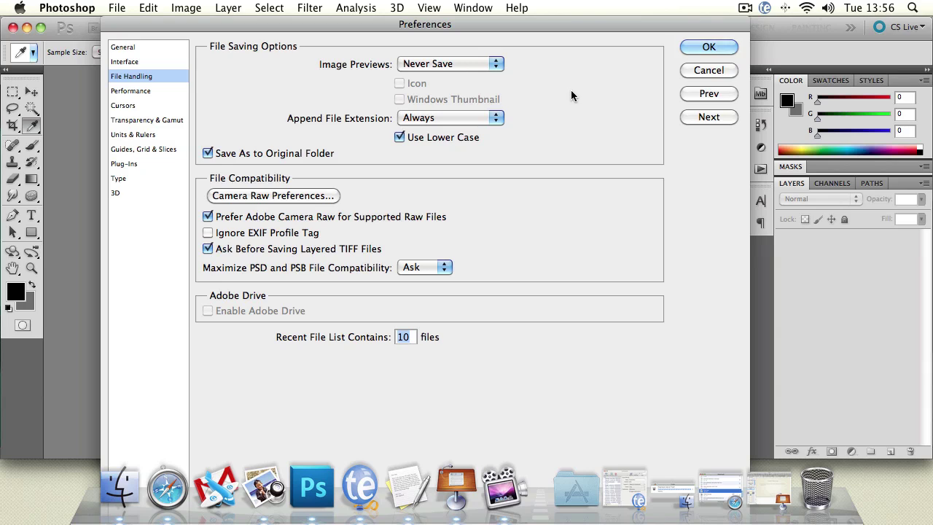
left_click(436, 117)
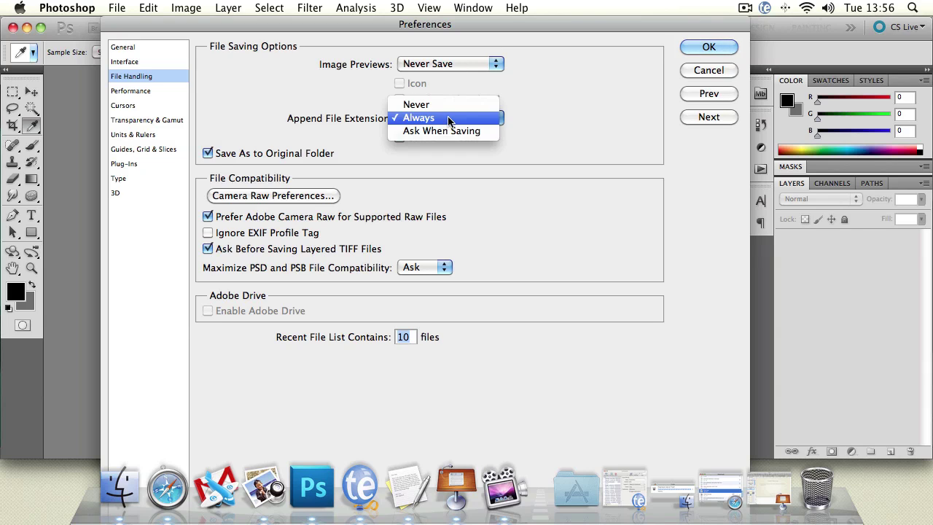
left_click(638, 121)
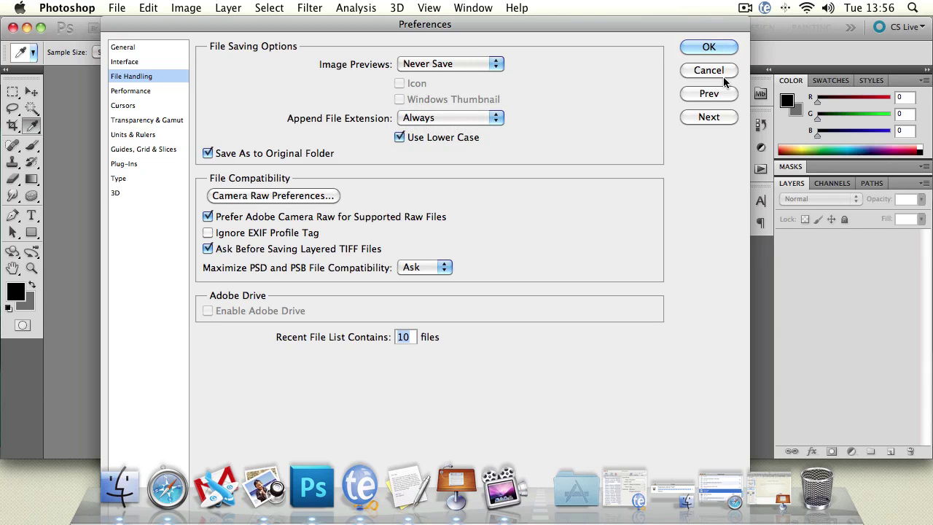
left_click(708, 46)
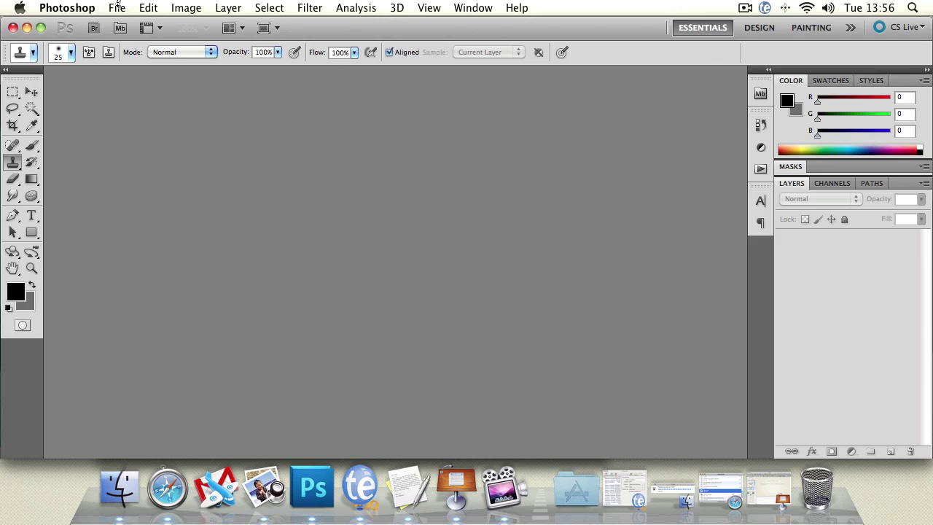
Quit Photoshop.
left_click(67, 8)
left_click(82, 148)
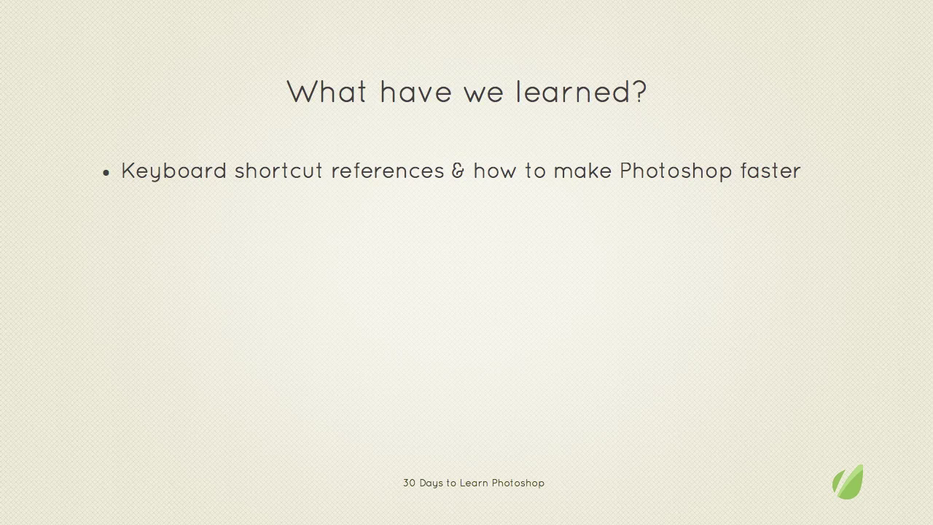
key("Right")
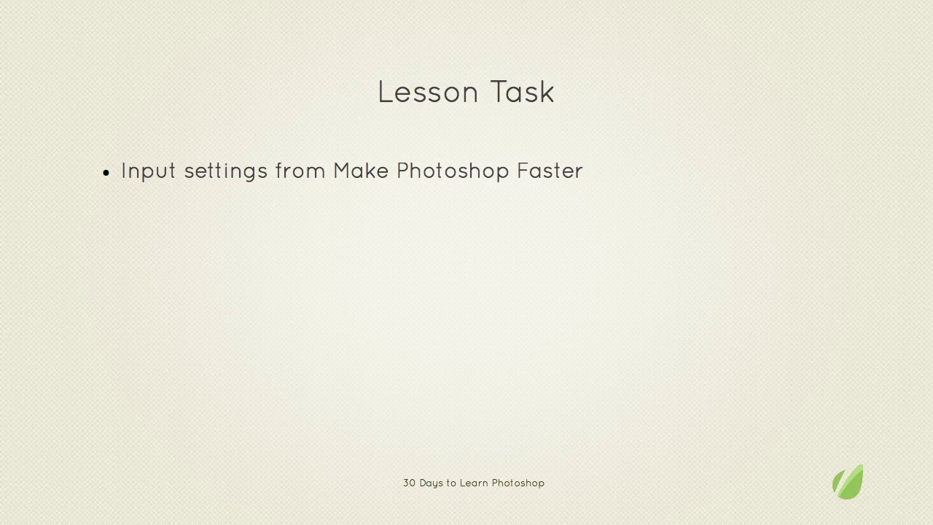